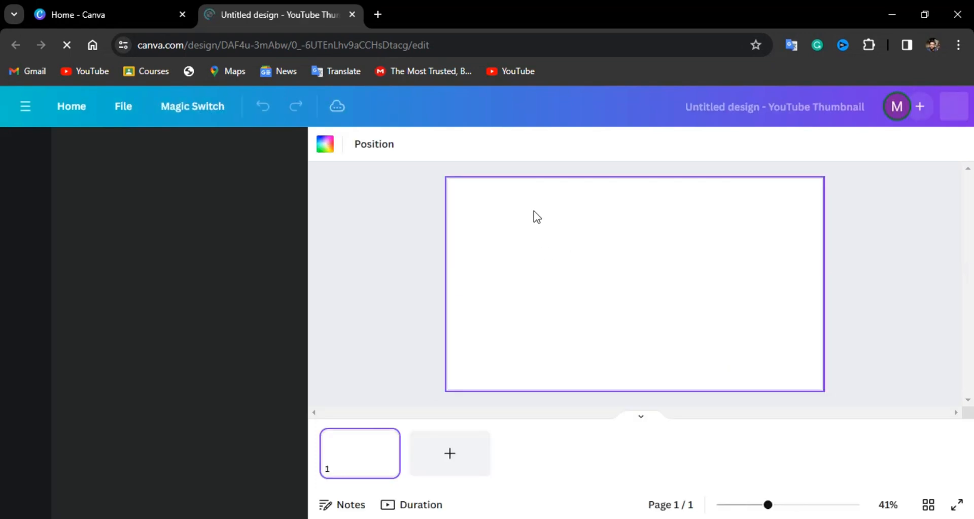
# Step: Set the blank thumbnail's background to the solid pink from the default colors
pyautogui.click(325, 146)
pyautogui.click(325, 146)
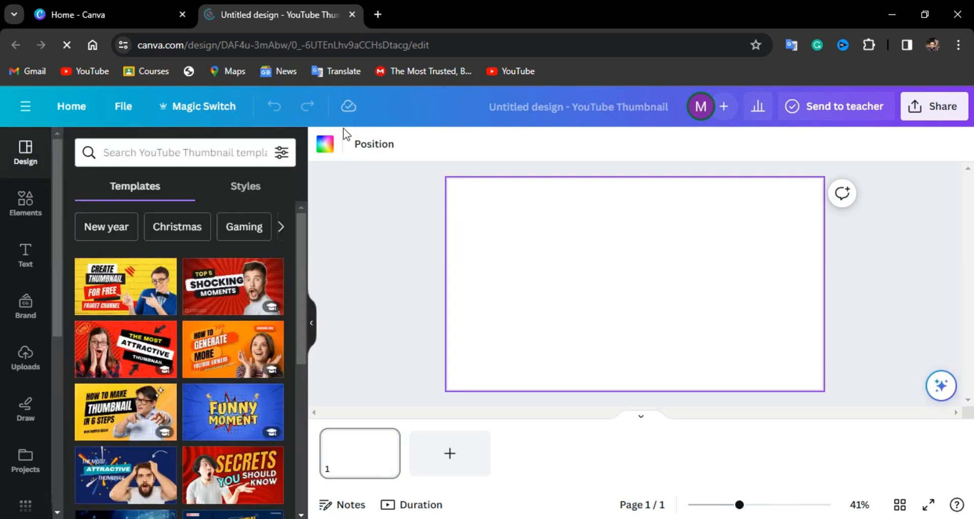
pyautogui.click(327, 147)
pyautogui.scroll(-3, 212, 448)
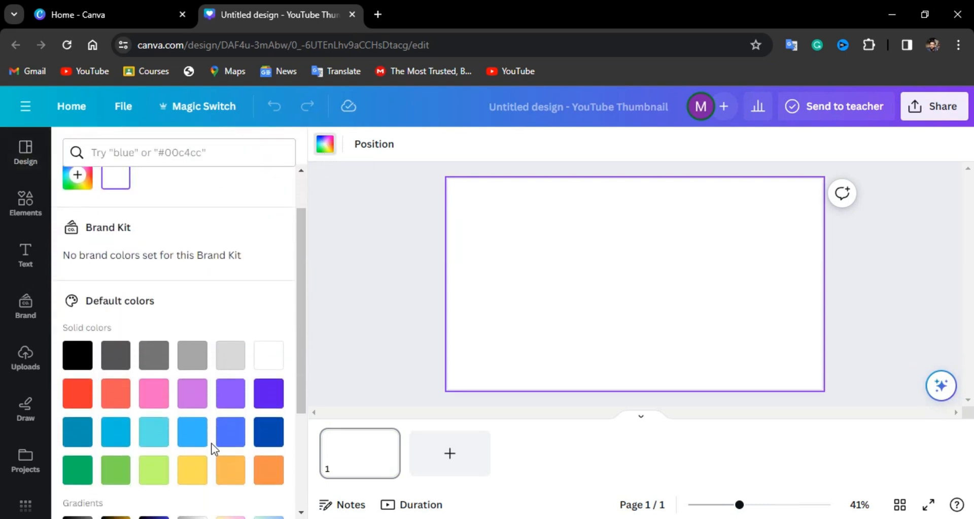
pyautogui.scroll(3, 212, 449)
pyautogui.scroll(-3, 147, 370)
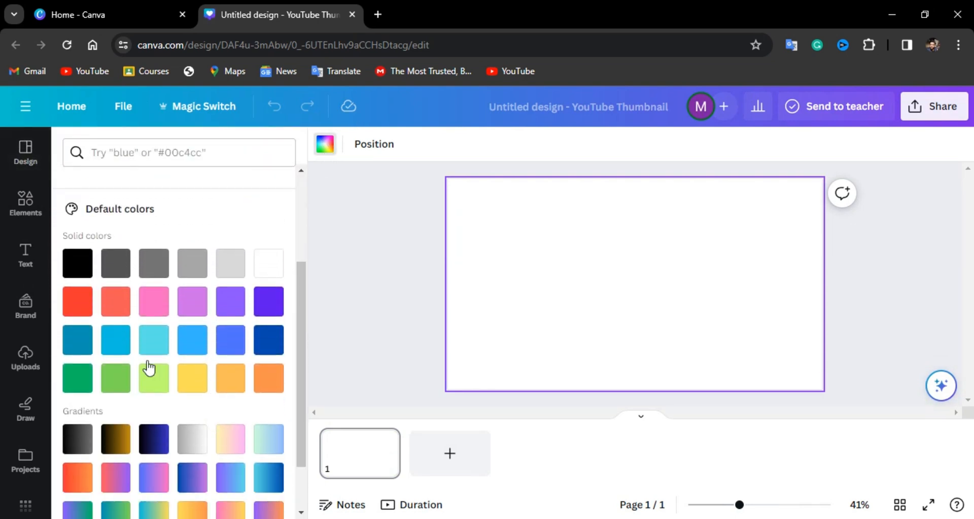
pyautogui.click(153, 302)
pyautogui.click(381, 304)
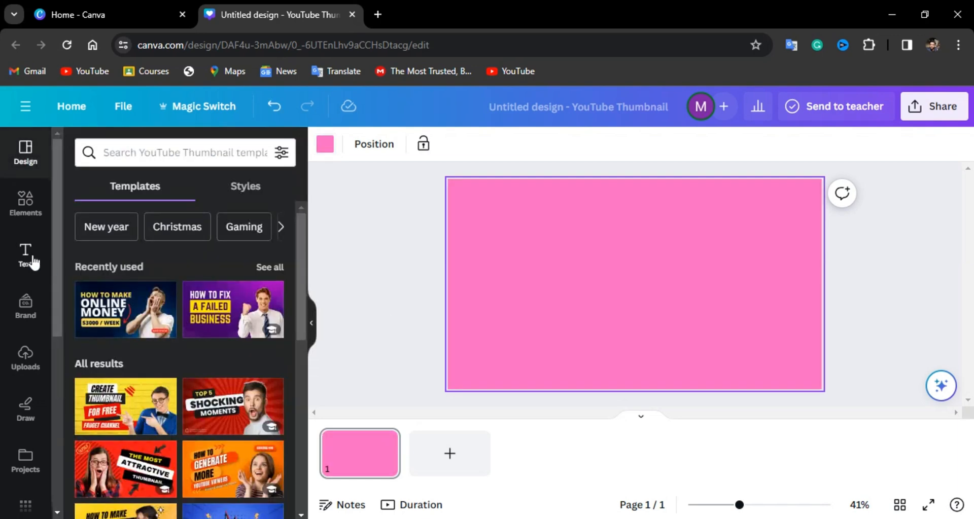
# Step: Search the elements library for "flower" and show all the graphics results
pyautogui.click(31, 209)
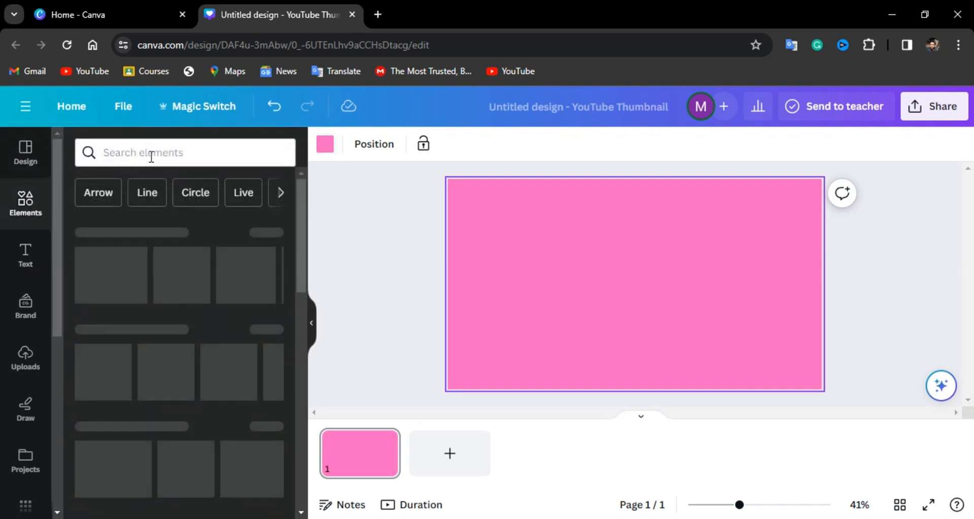
pyautogui.click(150, 155)
pyautogui.write('flower')
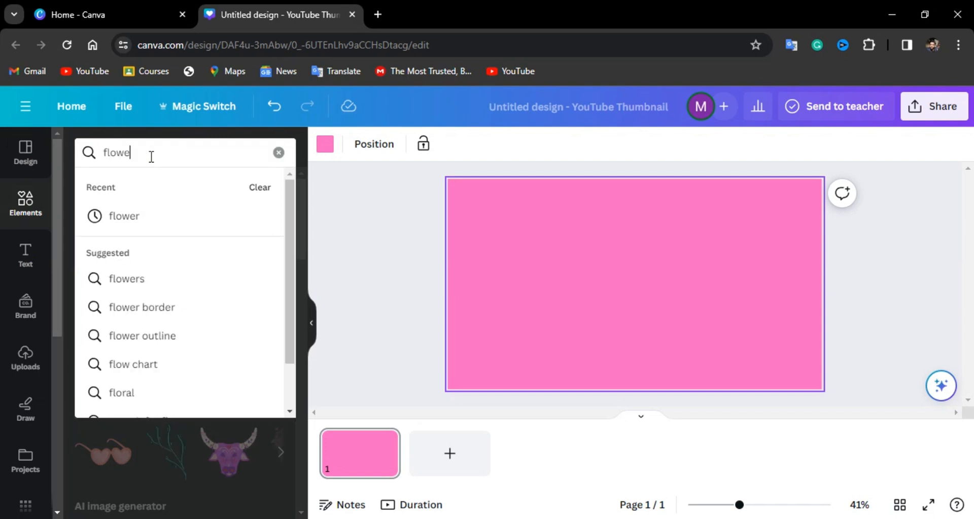
pyautogui.press('Return')
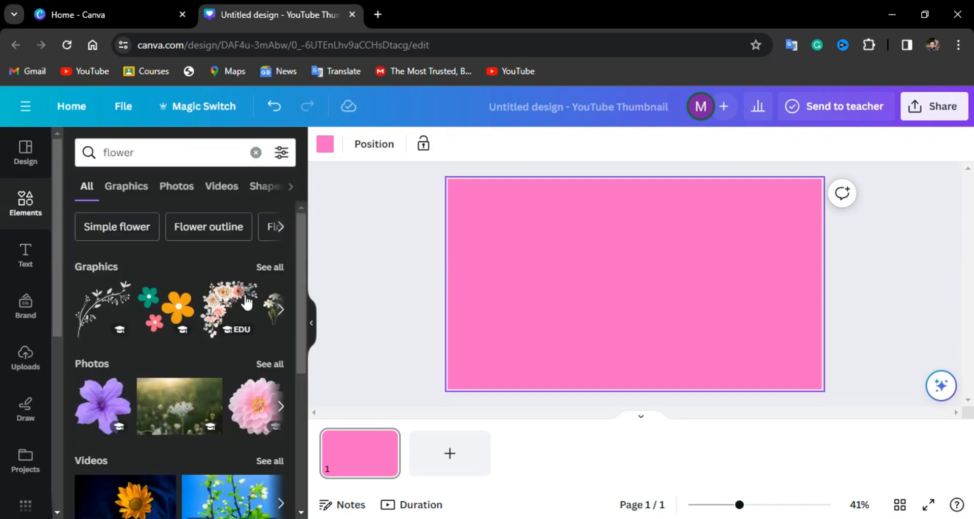
pyautogui.click(269, 270)
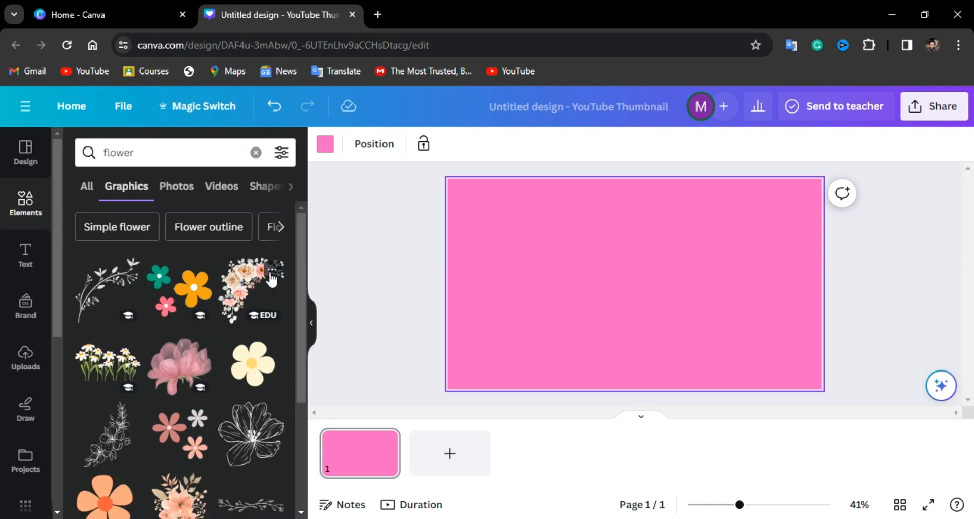
# Step: Add the bouquet graphic with pink roses, orange blossoms and green leaves to the pink page
pyautogui.scroll(-5, 270, 273)
pyautogui.scroll(-3, 270, 280)
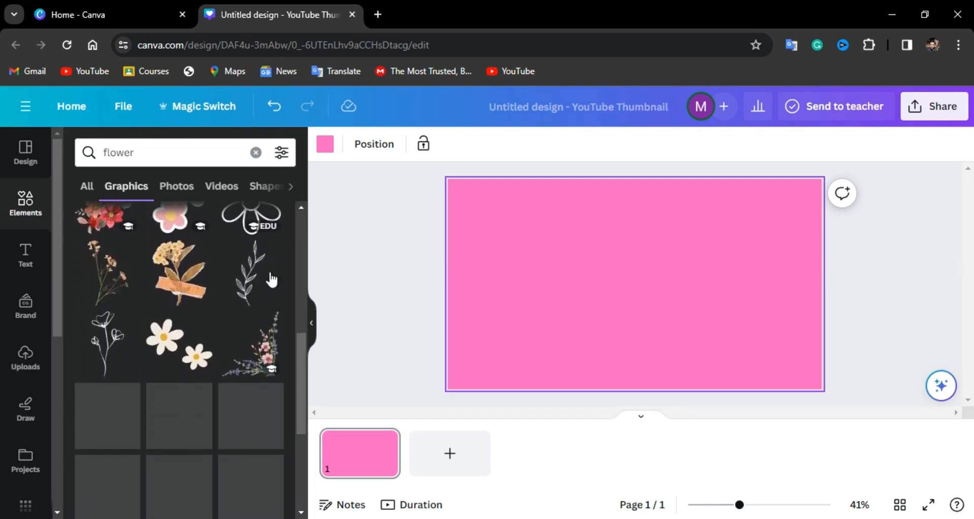
pyautogui.scroll(5, 272, 279)
pyautogui.scroll(-5, 272, 279)
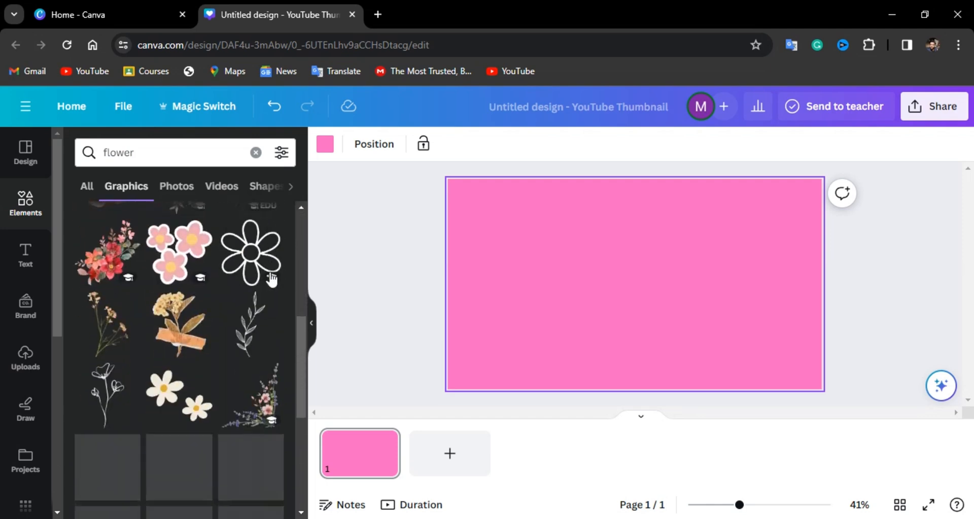
pyautogui.scroll(-3, 271, 279)
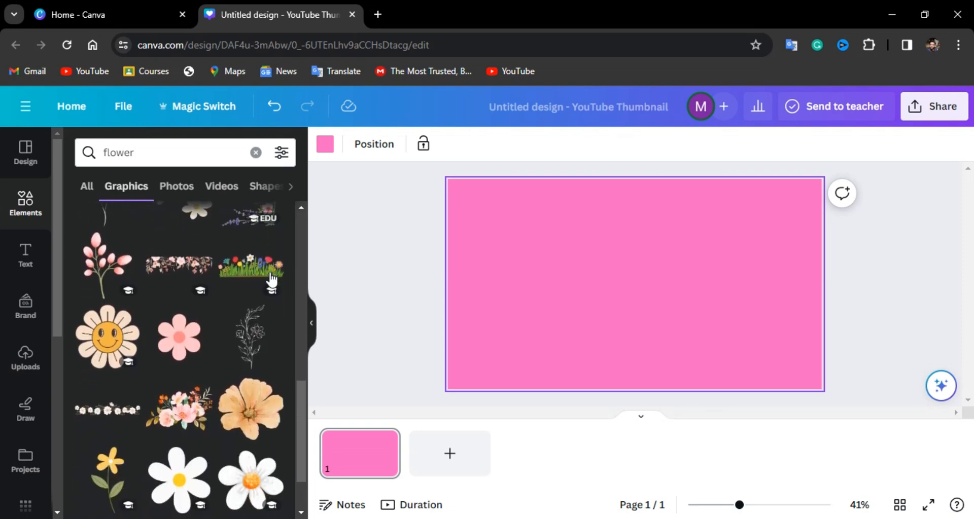
pyautogui.click(180, 370)
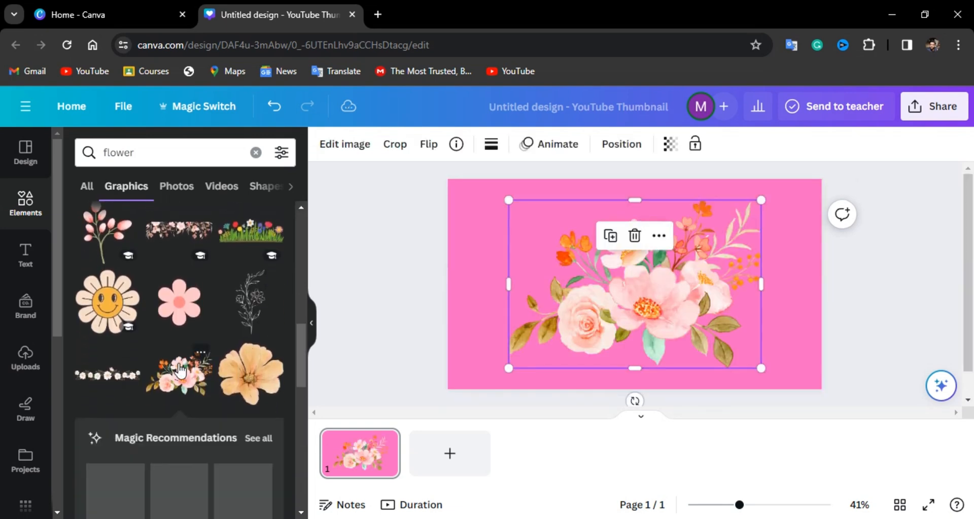
# Step: Add a heading reading "JOY" over the bouquet and enlarge it to about size 301
pyautogui.click(15, 273)
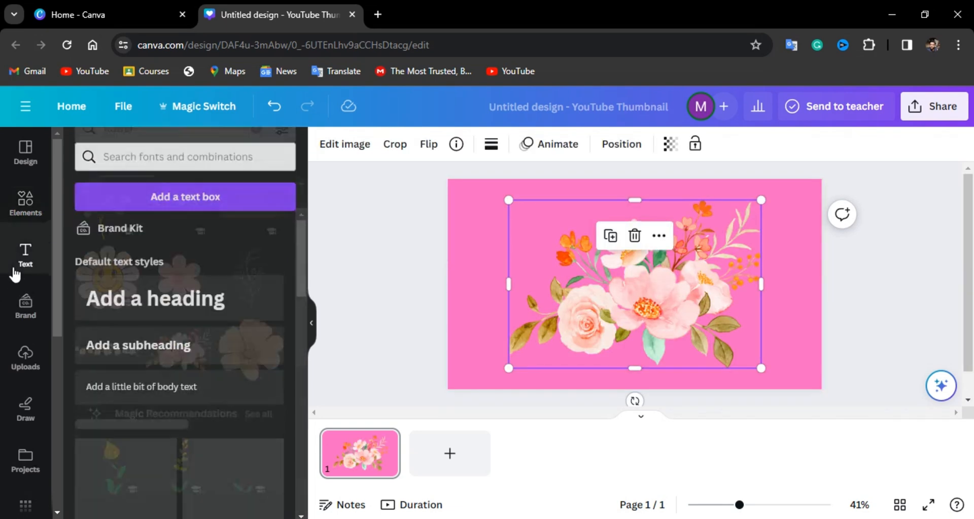
pyautogui.click(130, 302)
pyautogui.write('JOY')
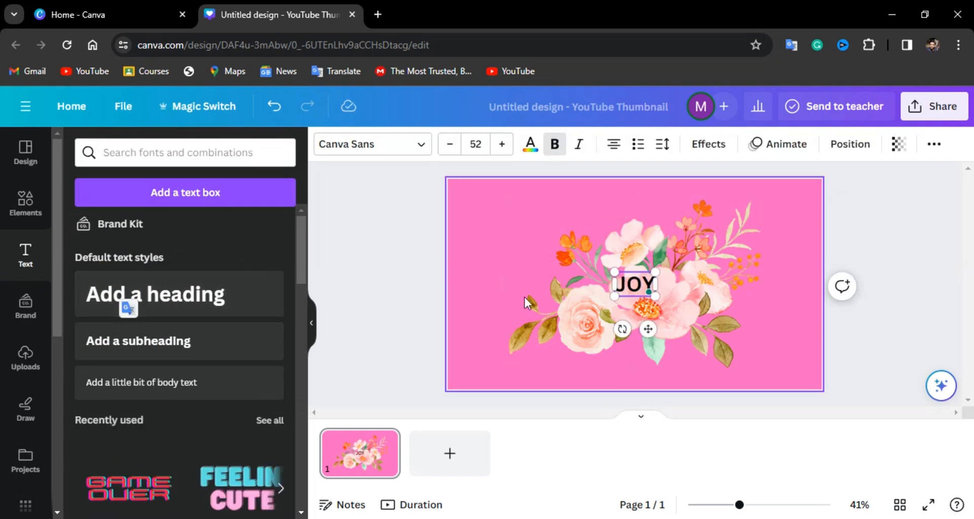
pyautogui.moveTo(658, 300); pyautogui.dragTo(757, 355)
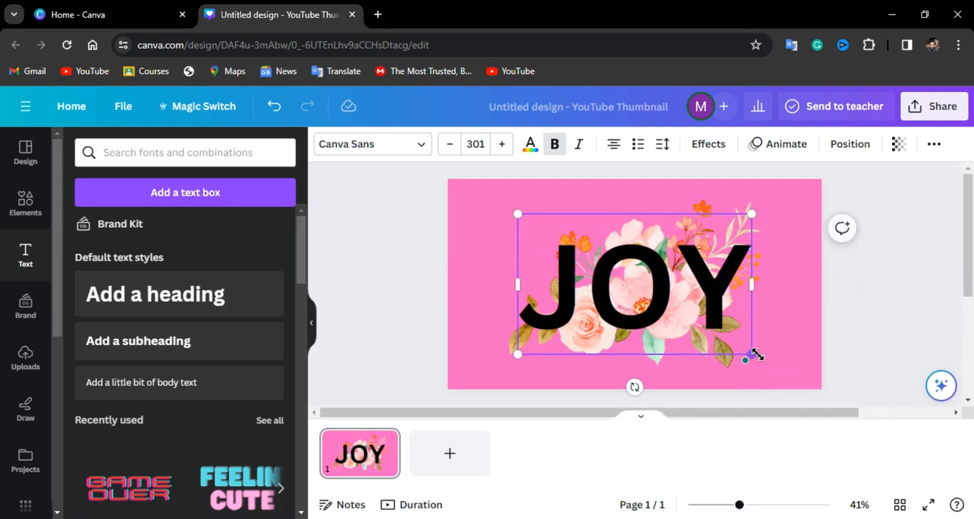
# Step: Change the color of the JOY heading to white
pyautogui.click(708, 146)
pyautogui.click(530, 147)
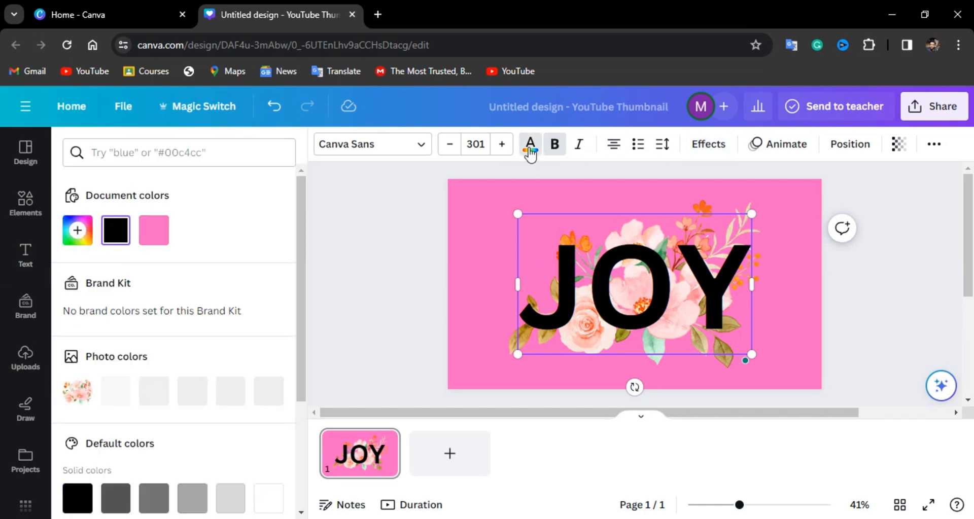
pyautogui.click(265, 499)
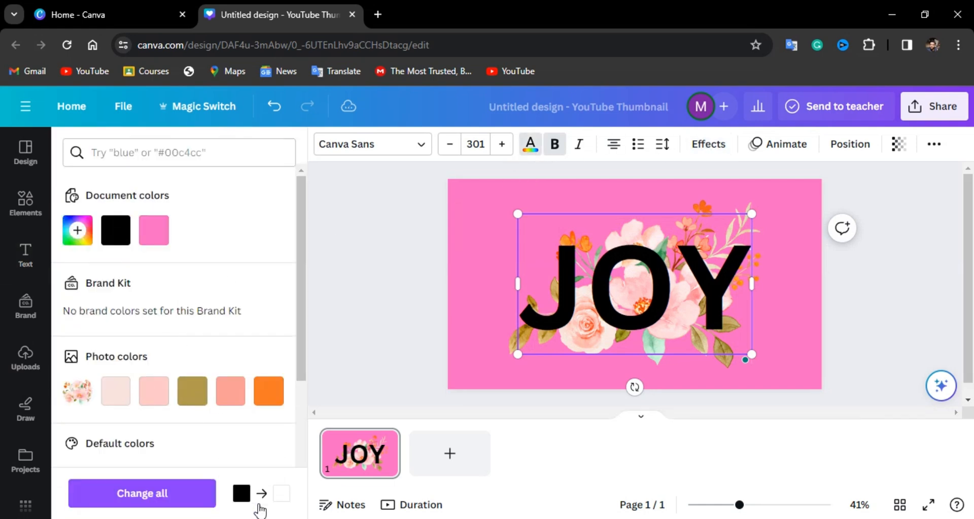
pyautogui.doubleClick(600, 308)
pyautogui.scroll(-3, 260, 361)
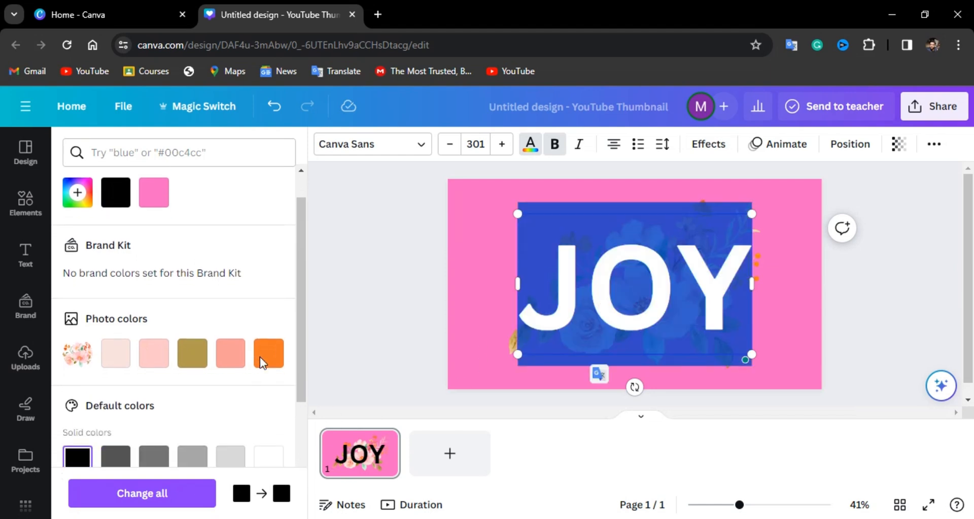
pyautogui.click(267, 390)
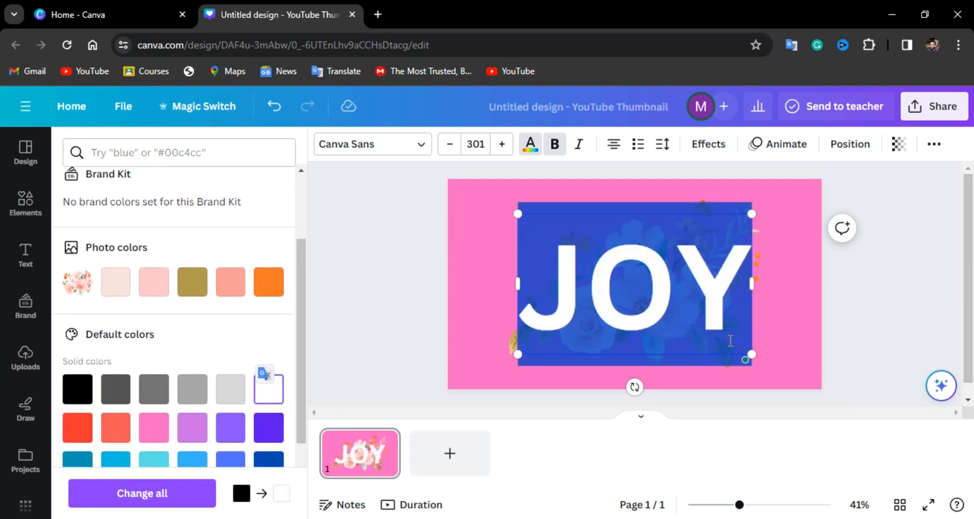
pyautogui.click(787, 302)
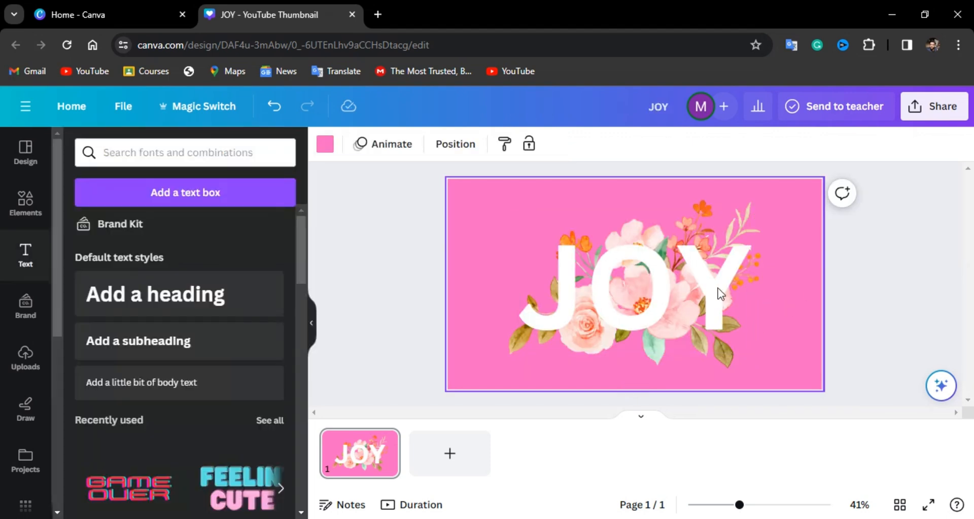
# Step: Apply the Shadow effect to the JOY heading with black as the shadow color
pyautogui.click(663, 293)
pyautogui.click(712, 144)
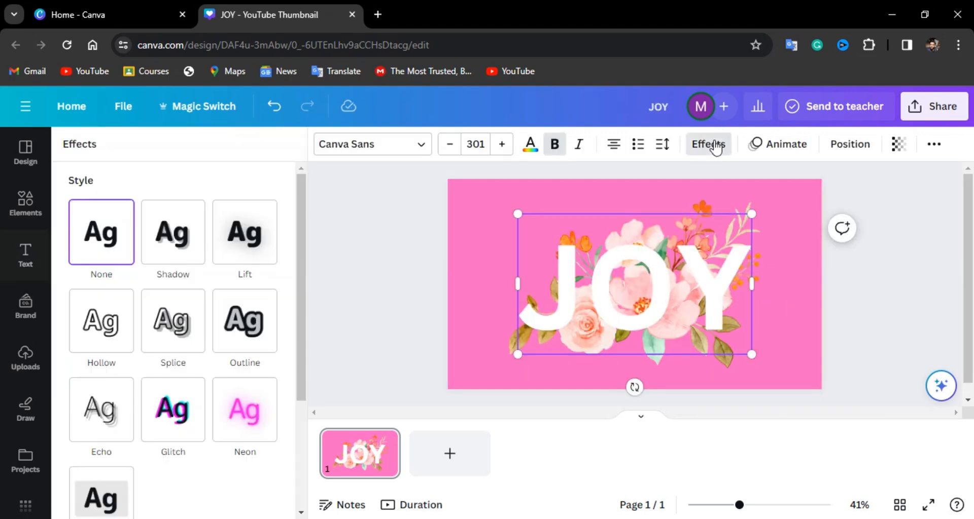
pyautogui.click(154, 236)
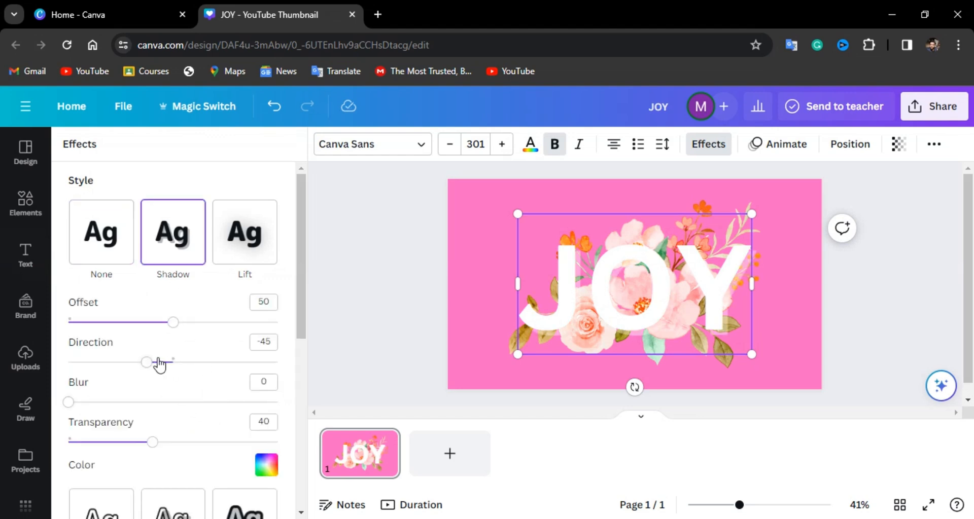
pyautogui.click(261, 467)
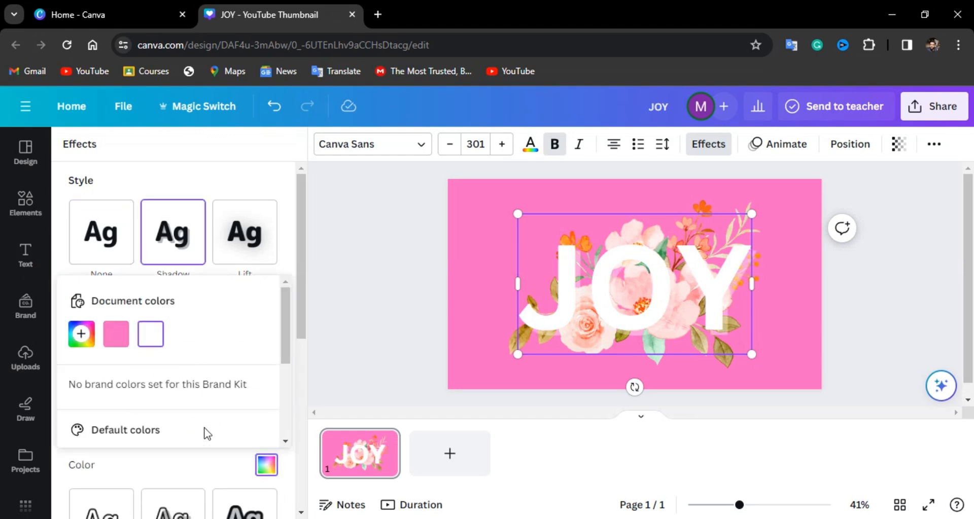
pyautogui.scroll(-3, 174, 420)
pyautogui.click(82, 375)
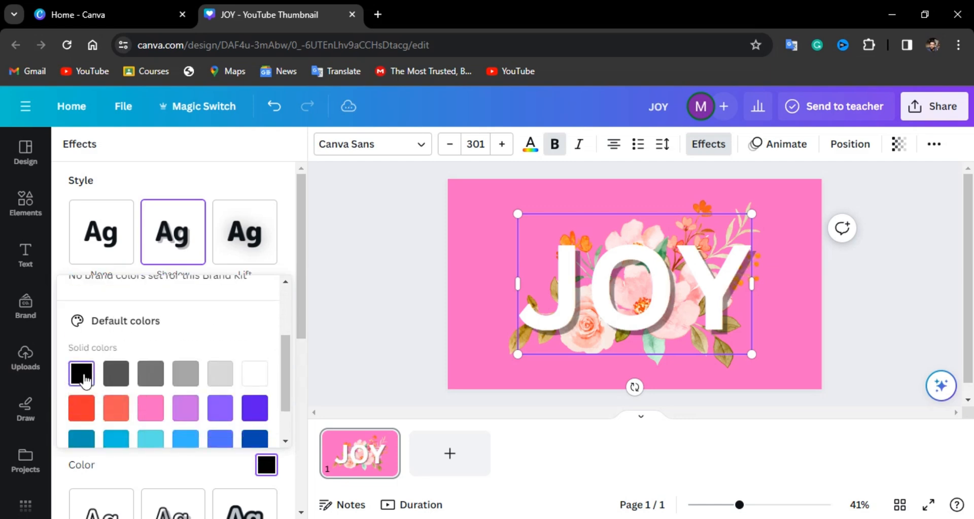
pyautogui.scroll(2, 199, 384)
pyautogui.scroll(-1, 152, 406)
pyautogui.scroll(1, 170, 394)
pyautogui.click(267, 467)
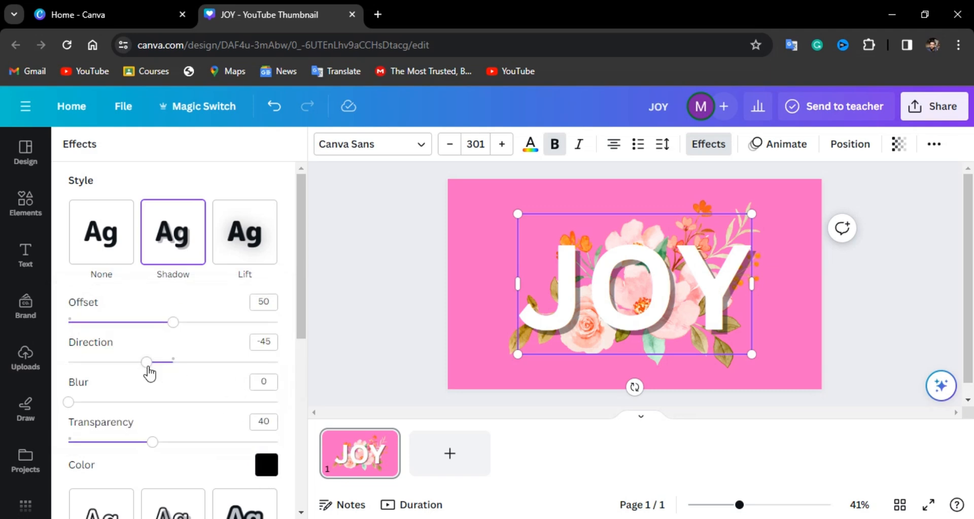
# Step: Adjust the JOY shadow to offset 25, direction -38 and transparency 100
pyautogui.moveTo(149, 366)
pyautogui.mouseDown()
pyautogui.moveTo(165, 364)
pyautogui.moveTo(152, 367)
pyautogui.mouseUp()
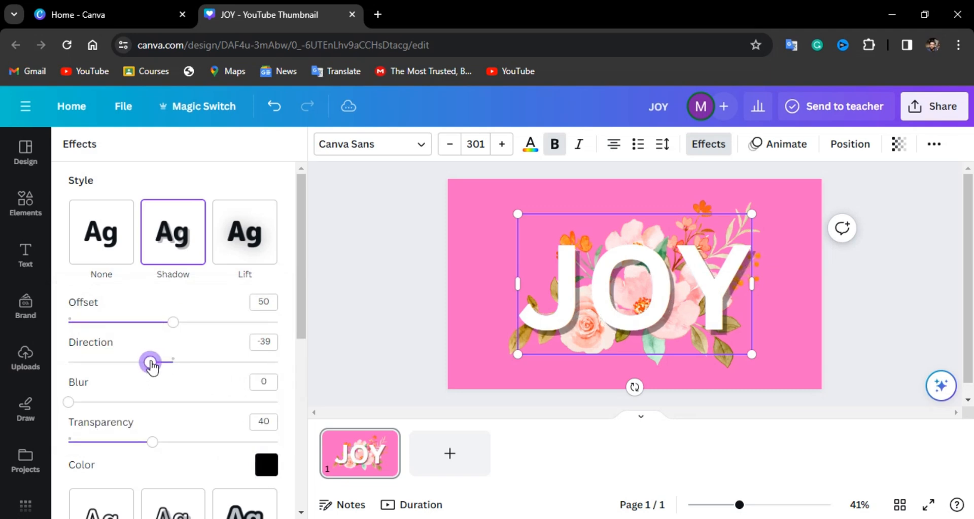
pyautogui.moveTo(173, 323); pyautogui.dragTo(123, 326)
pyautogui.moveTo(150, 443); pyautogui.dragTo(323, 436)
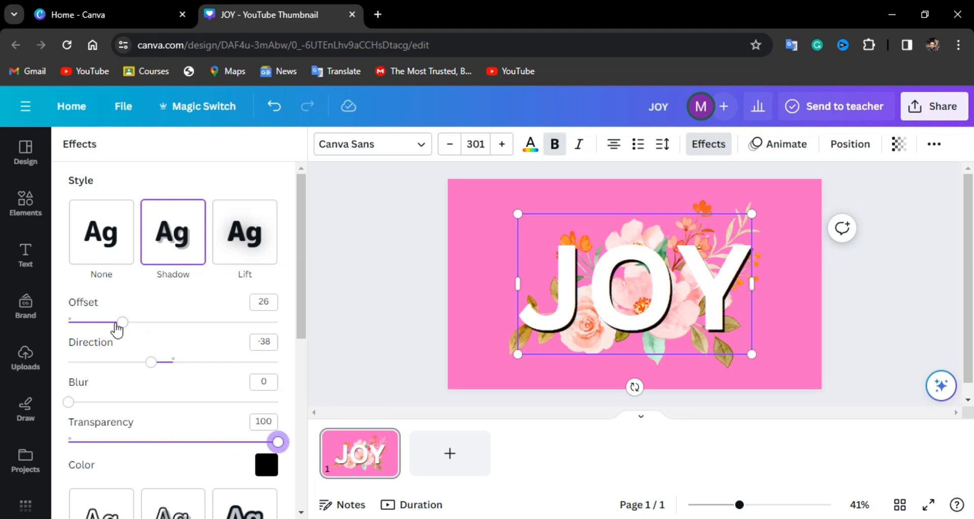
pyautogui.moveTo(122, 327)
pyautogui.mouseDown()
pyautogui.moveTo(114, 328)
pyautogui.moveTo(122, 330)
pyautogui.mouseUp()
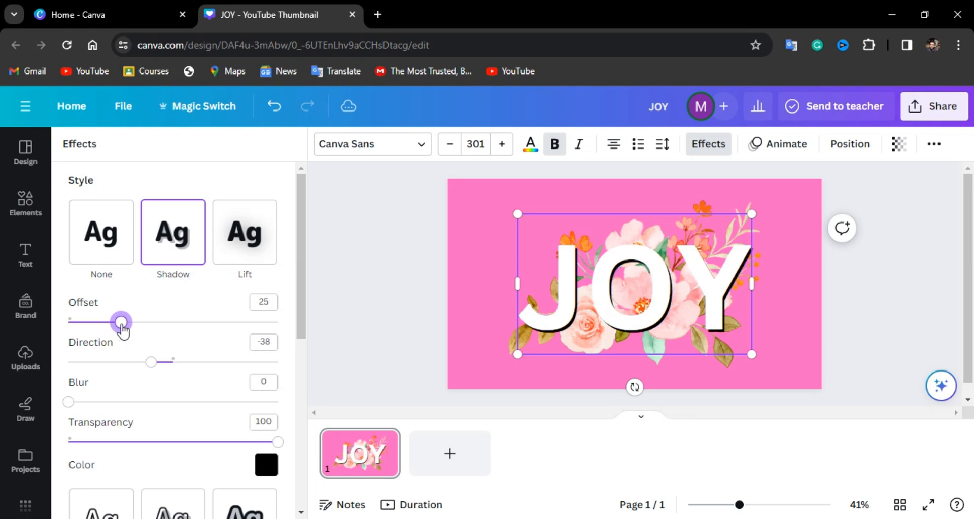
pyautogui.click(926, 292)
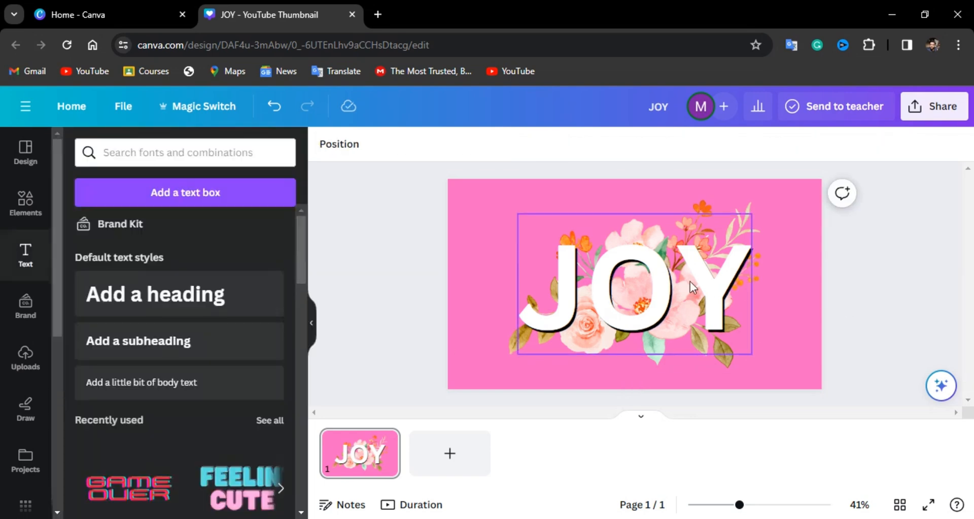
# Step: Duplicate the bouquet from the layer list and align the copy exactly over the original, in front of the JOY text
pyautogui.click(702, 202)
pyautogui.click(393, 254)
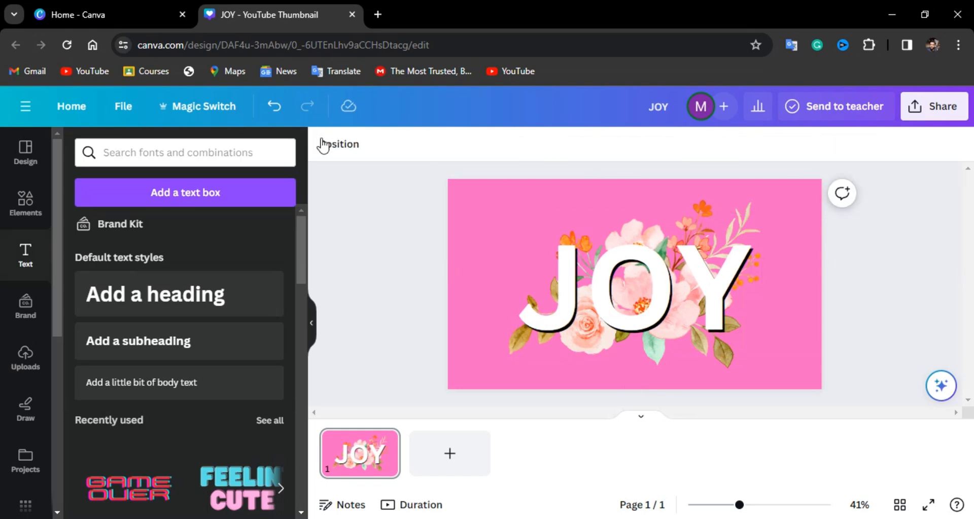
pyautogui.click(332, 143)
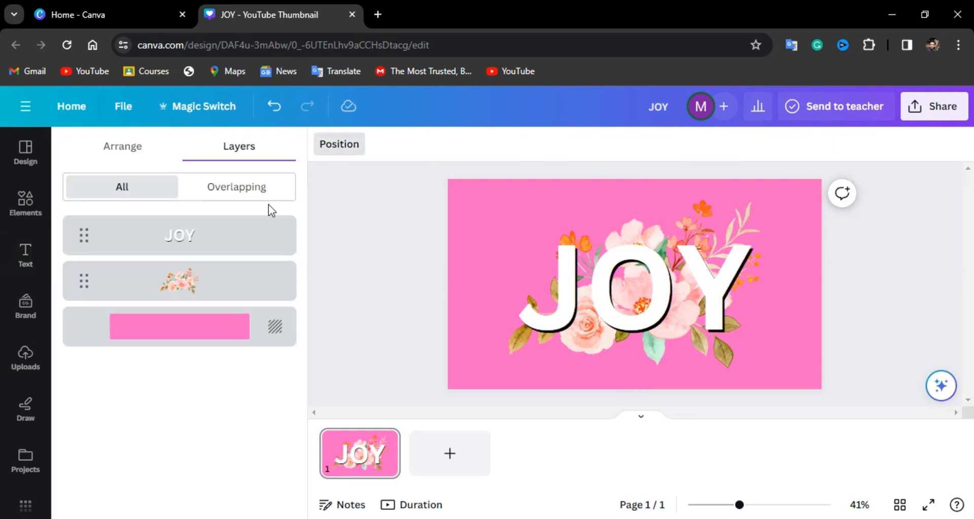
pyautogui.click(182, 287)
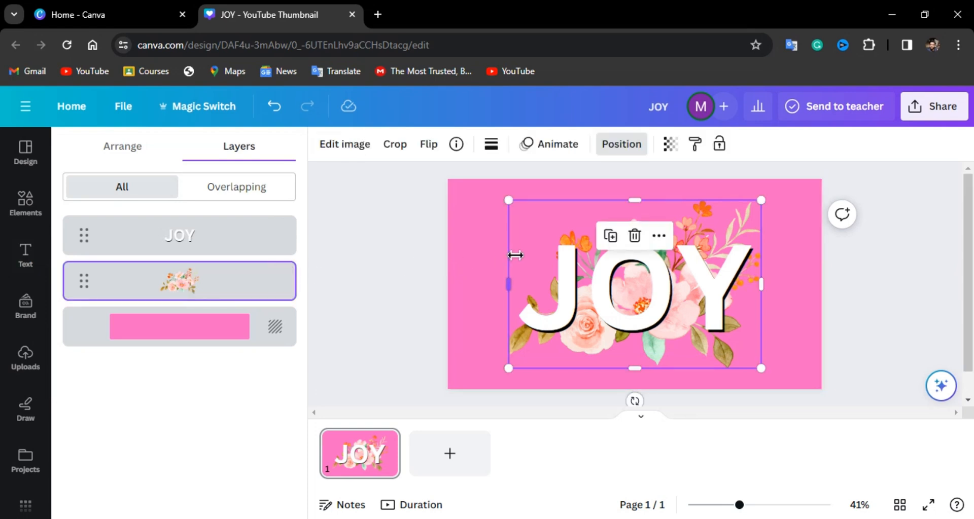
pyautogui.click(613, 236)
pyautogui.moveTo(613, 291); pyautogui.dragTo(659, 269)
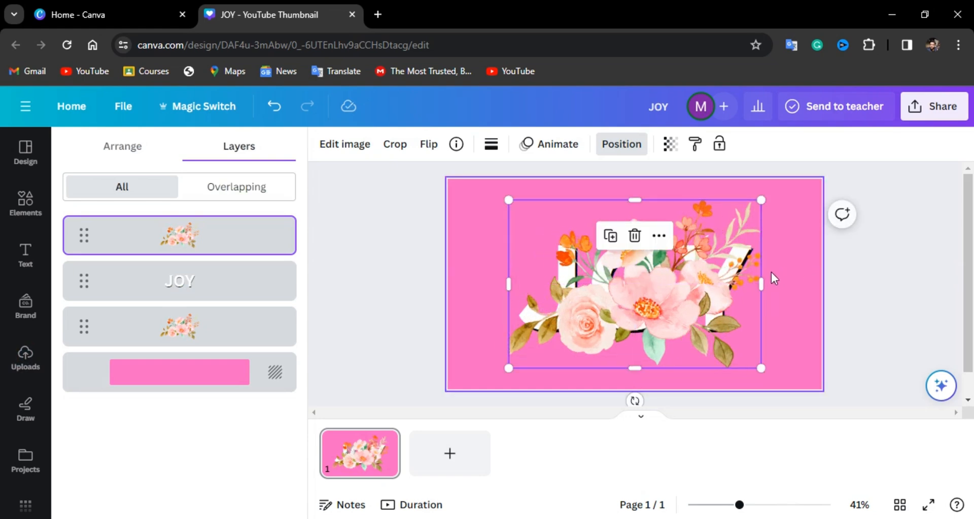
# Step: Crop the front bouquet copy from its right and bottom sides down to the orange blossoms over the top of the J
pyautogui.moveTo(762, 282); pyautogui.dragTo(590, 260)
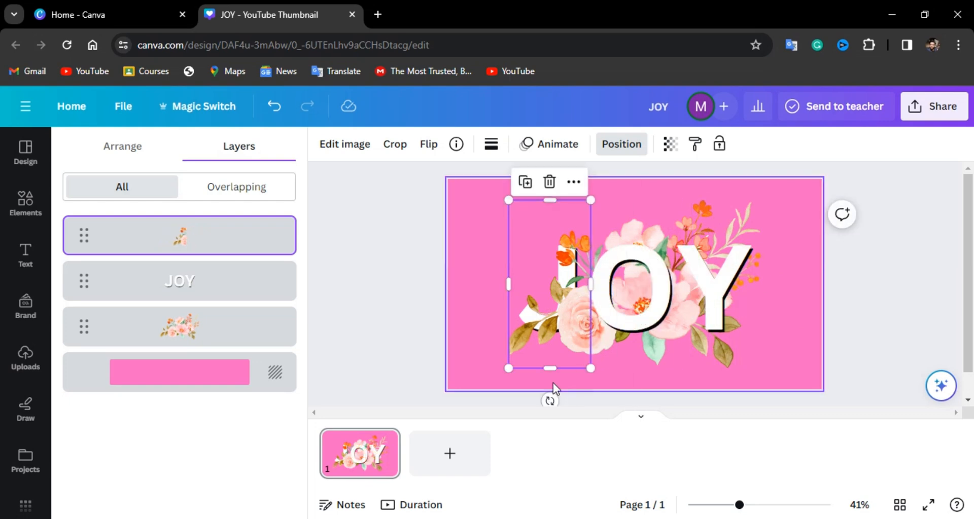
pyautogui.moveTo(552, 369); pyautogui.dragTo(552, 272)
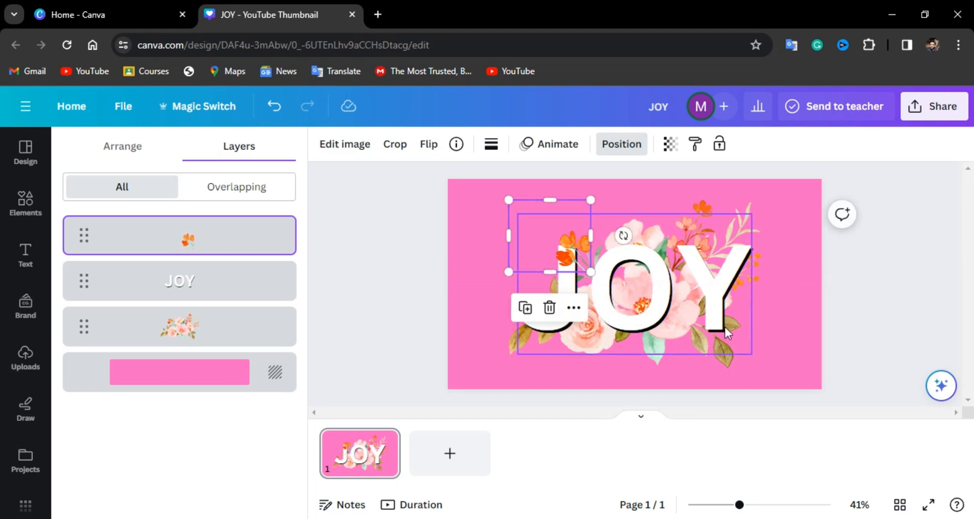
# Step: Paste another full bouquet copy in front and align it exactly over the original bouquet
pyautogui.click(772, 328)
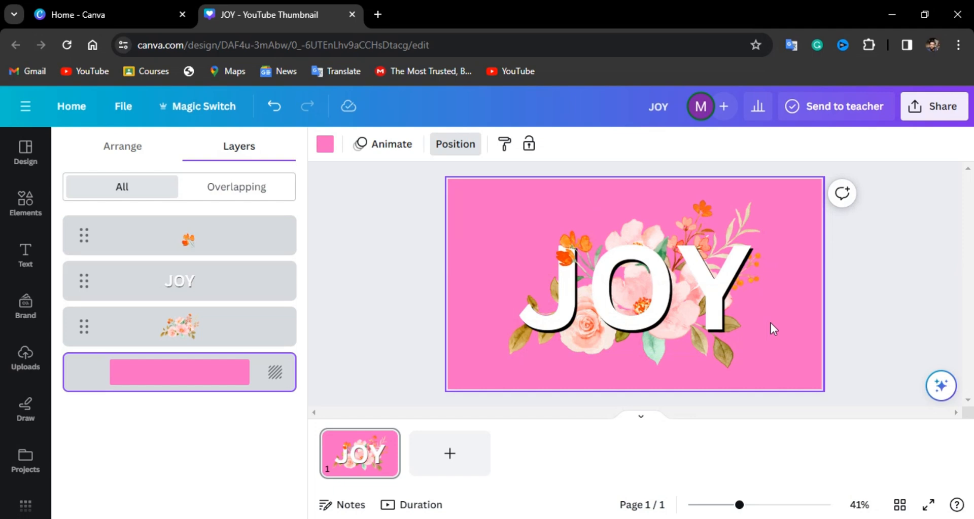
pyautogui.hotkey('ctrl', 'v')
pyautogui.moveTo(668, 288); pyautogui.dragTo(661, 282)
# Step: Crop the new bouquet copy from its left and bottom sides down to the leafy sprig and orange berries over the Y's upper right arm
pyautogui.moveTo(511, 290); pyautogui.dragTo(715, 290)
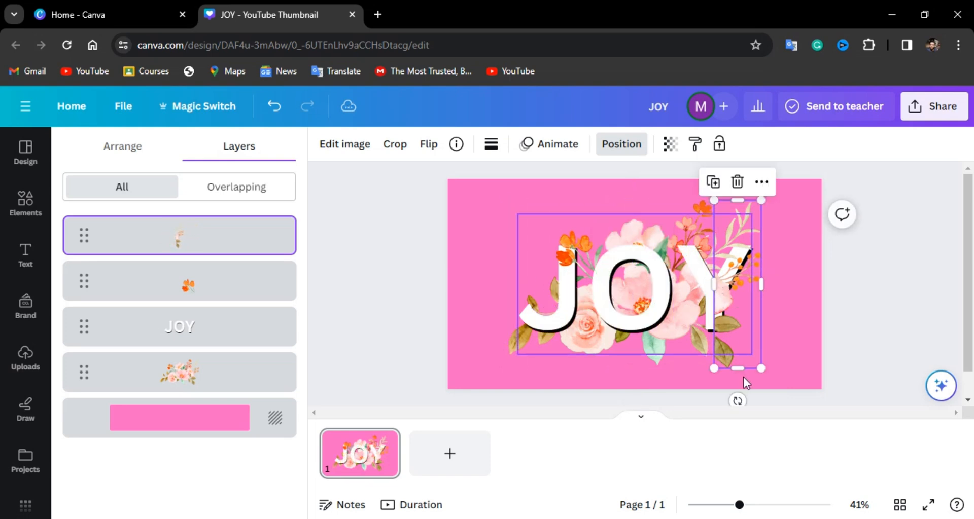
pyautogui.moveTo(738, 369); pyautogui.dragTo(736, 282)
pyautogui.click(764, 312)
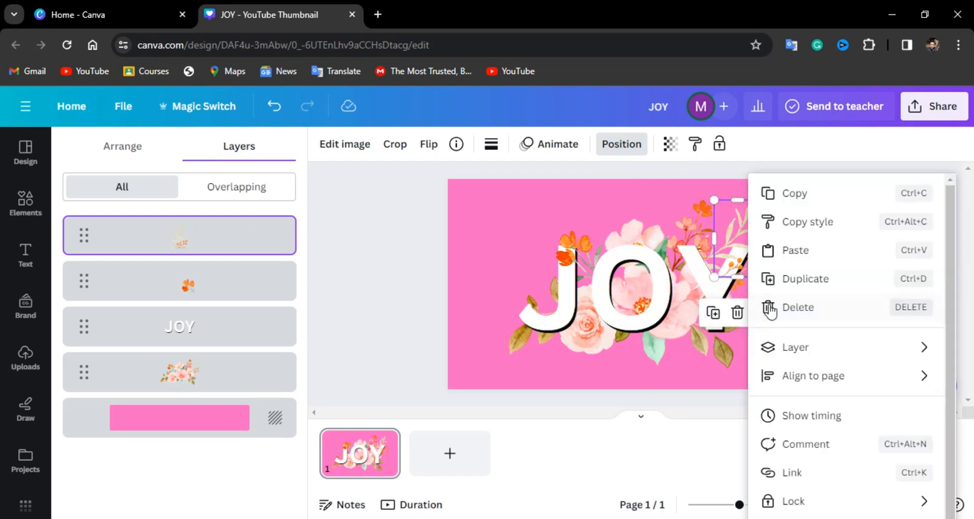
pyautogui.click(699, 373)
pyautogui.click(778, 362)
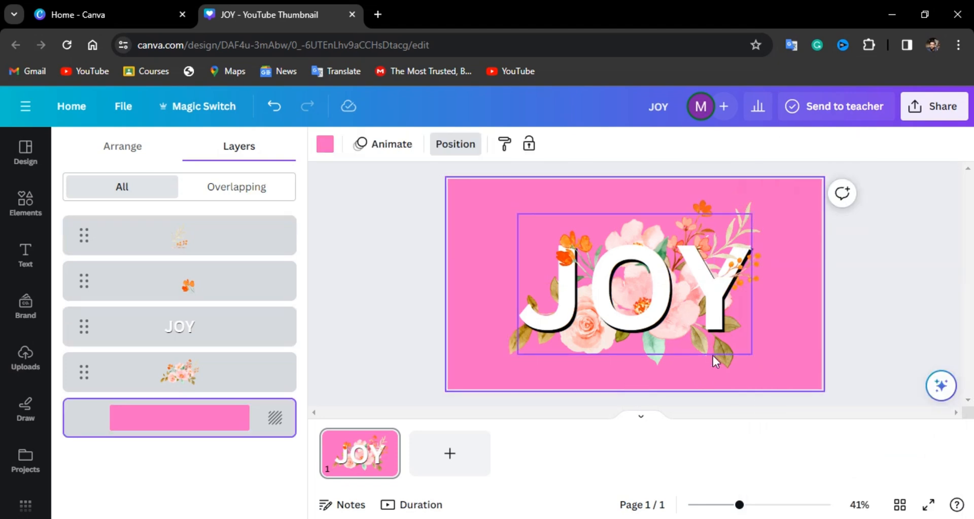
# Step: Paste one more full bouquet copy in front and align it over the original at the same size
pyautogui.hotkey('ctrl', 'v')
pyautogui.moveTo(714, 355); pyautogui.dragTo(685, 330)
pyautogui.moveTo(511, 203); pyautogui.dragTo(610, 268)
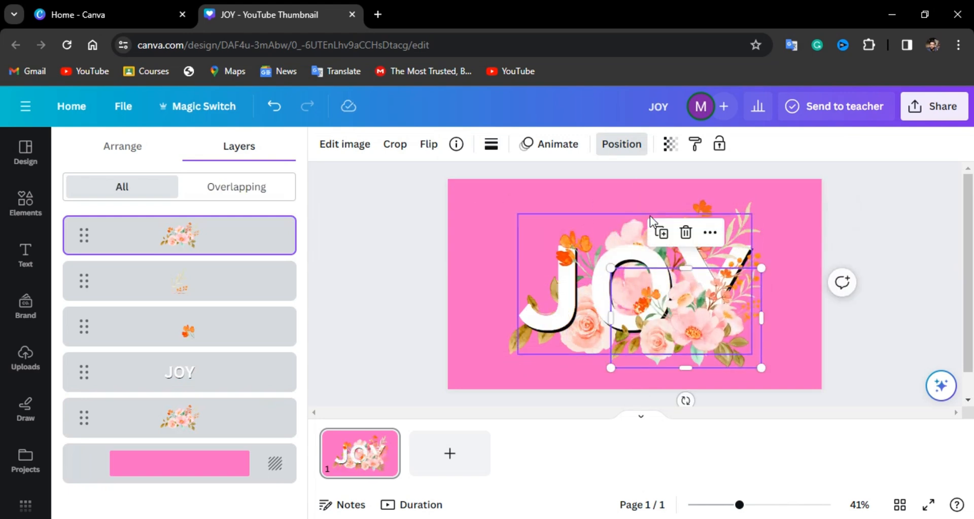
pyautogui.hotkey('ctrl', 'z')
# Step: Crop this bouquet copy from its left and top sides down to the leaves and petal over the Y's stem
pyautogui.moveTo(508, 282); pyautogui.dragTo(709, 253)
pyautogui.moveTo(734, 204); pyautogui.dragTo(749, 296)
pyautogui.click(788, 303)
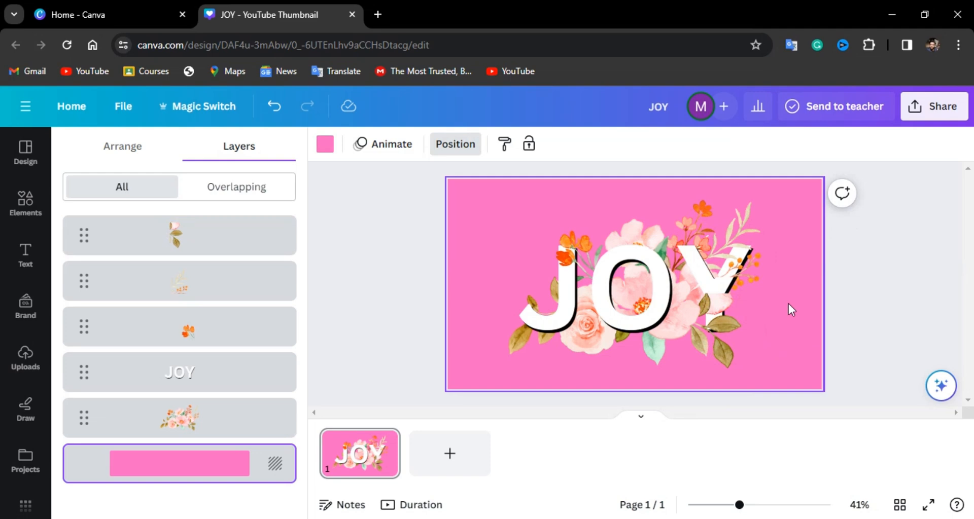
# Step: Fine-tune the left and bottom crop edges of the sprig-and-berries copy over the Y's right arm
pyautogui.click(729, 255)
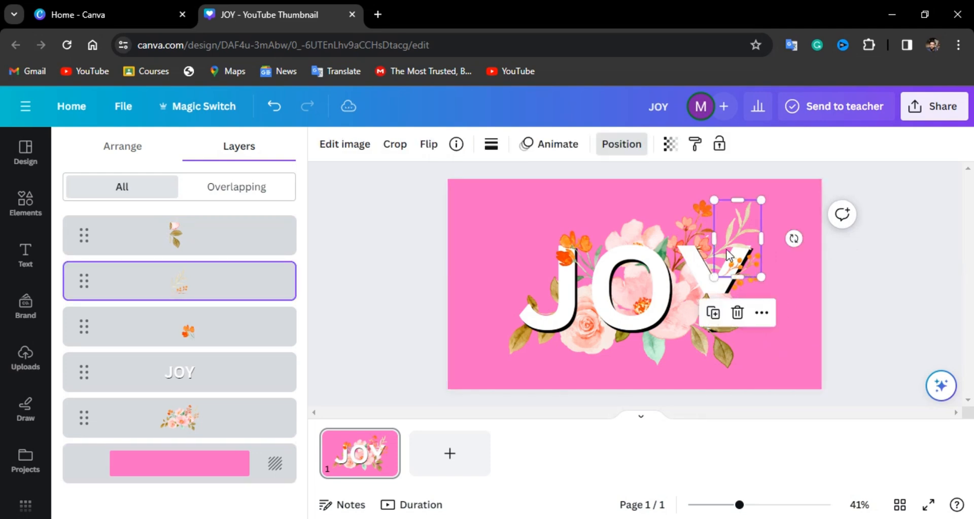
pyautogui.moveTo(715, 276); pyautogui.dragTo(709, 284)
pyautogui.hotkey('ctrl', 'z')
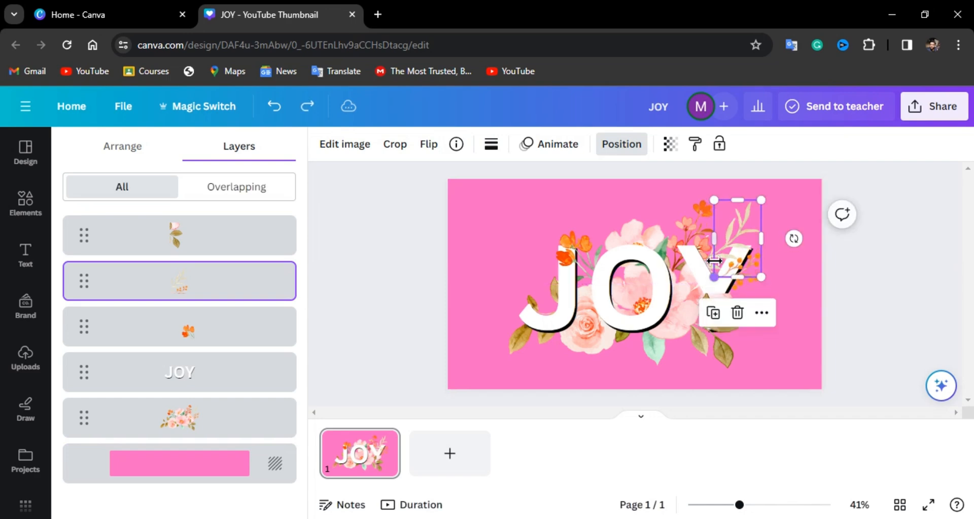
pyautogui.moveTo(736, 277); pyautogui.dragTo(737, 282)
pyautogui.moveTo(713, 247); pyautogui.dragTo(717, 247)
pyautogui.scroll(3, 726, 290)
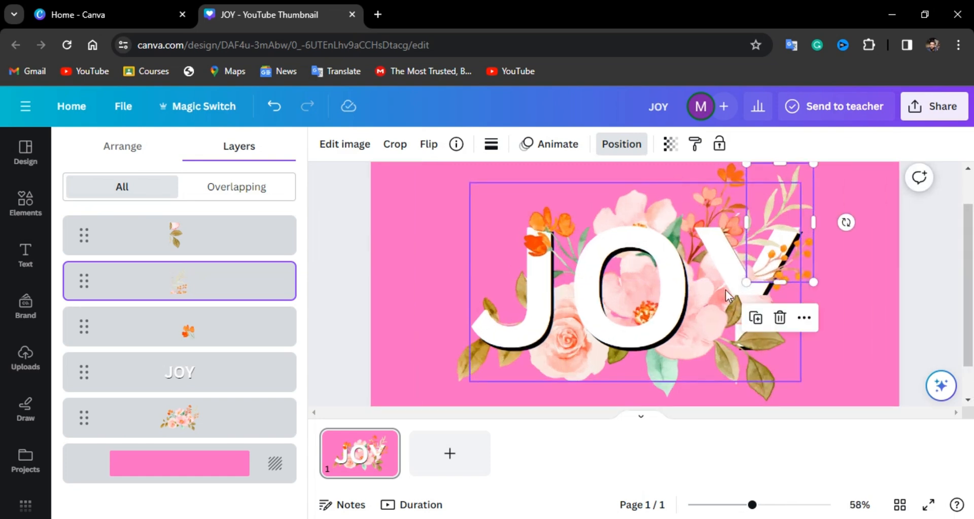
pyautogui.moveTo(779, 283); pyautogui.dragTo(781, 278)
pyautogui.click(823, 285)
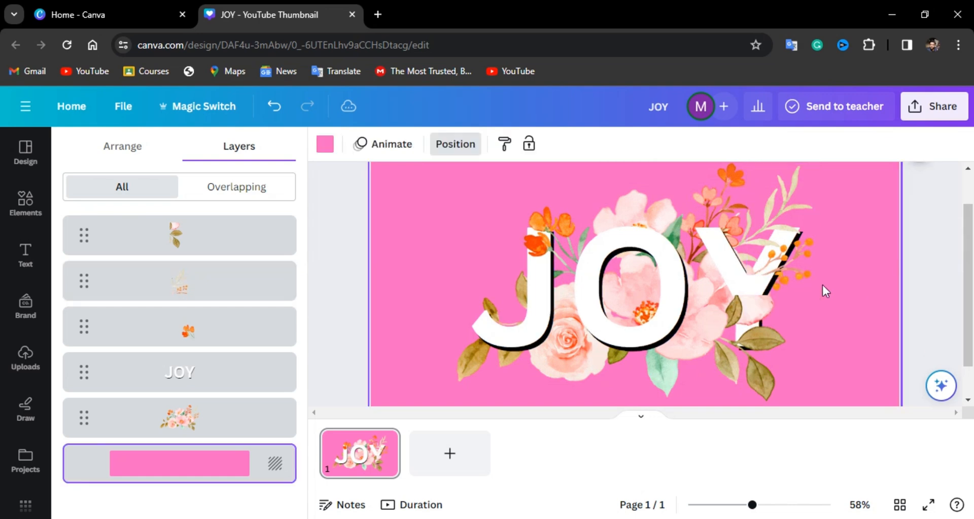
# Step: Trim the sprig copy's bottom and left edges further so its crop ends cleanly at the fork of the Y
pyautogui.scroll(4, 822, 285)
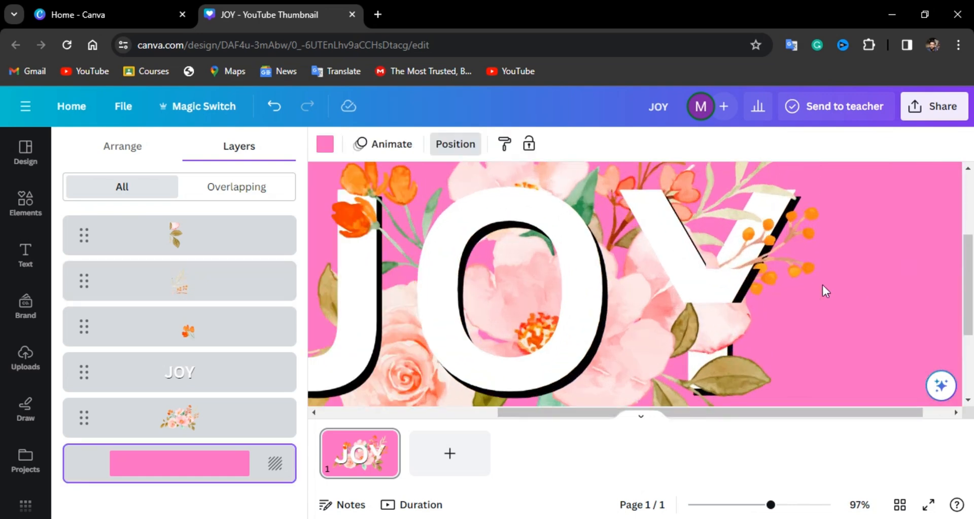
pyautogui.click(716, 264)
pyautogui.moveTo(748, 268); pyautogui.dragTo(745, 257)
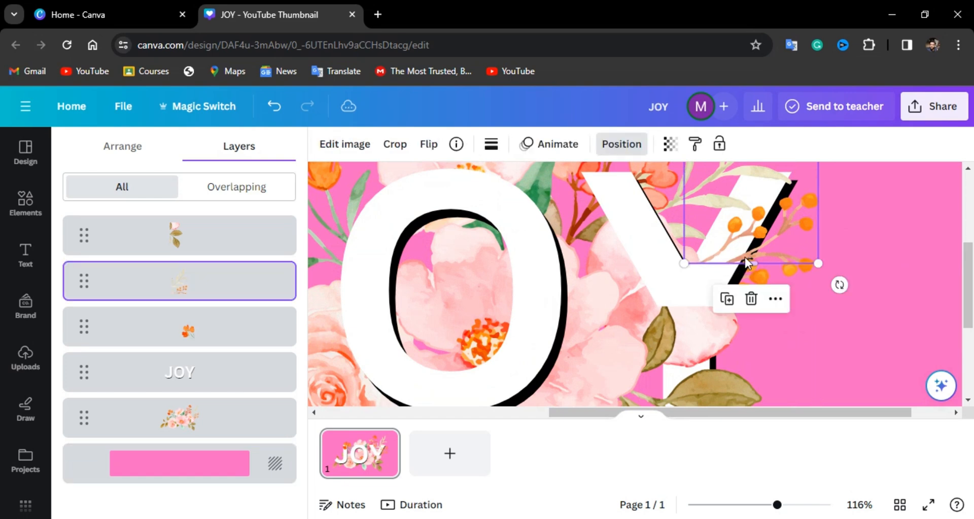
pyautogui.scroll(2, 745, 257)
pyautogui.moveTo(691, 231); pyautogui.dragTo(693, 231)
pyautogui.click(892, 282)
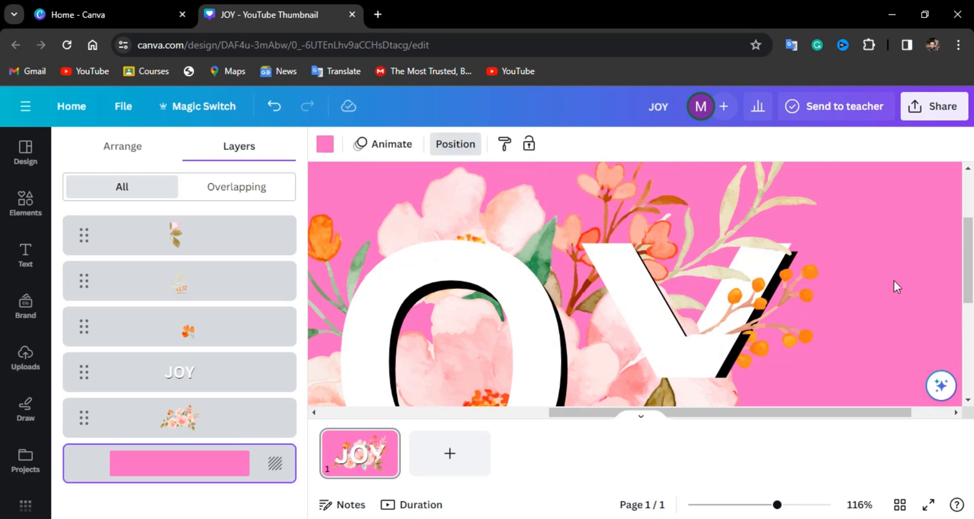
# Step: Add the pink bud branch graphic from the flower search results to the design
pyautogui.scroll(-5, 894, 282)
pyautogui.scroll(-1, 896, 288)
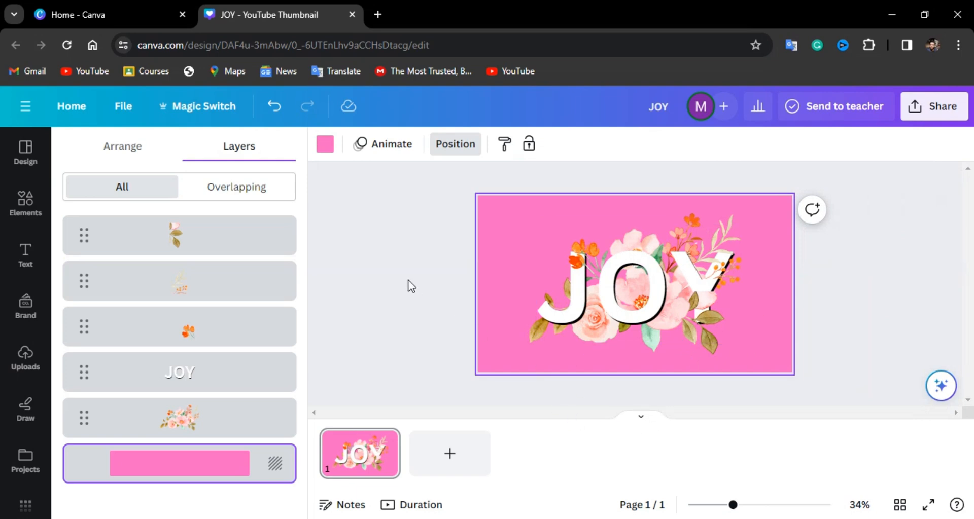
pyautogui.click(426, 243)
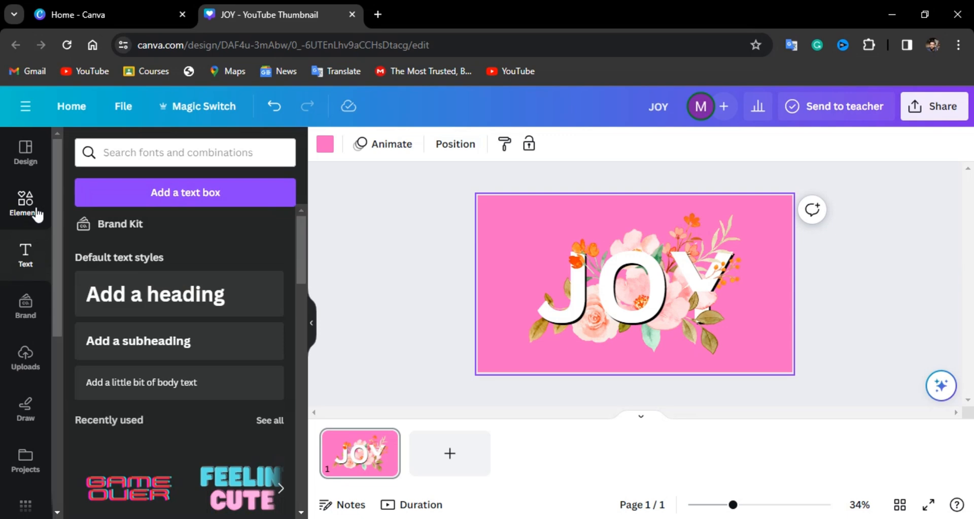
pyautogui.scroll(-2, 174, 310)
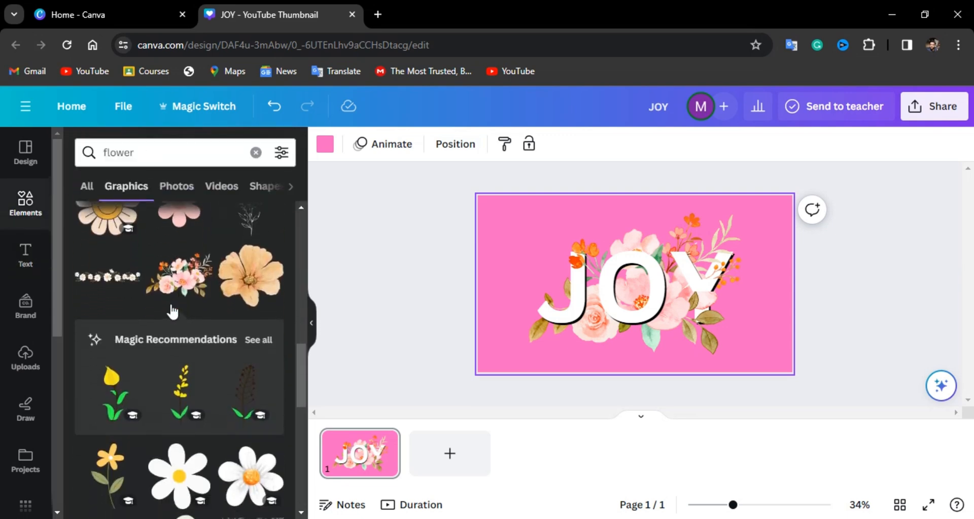
pyautogui.scroll(3, 172, 310)
pyautogui.click(105, 288)
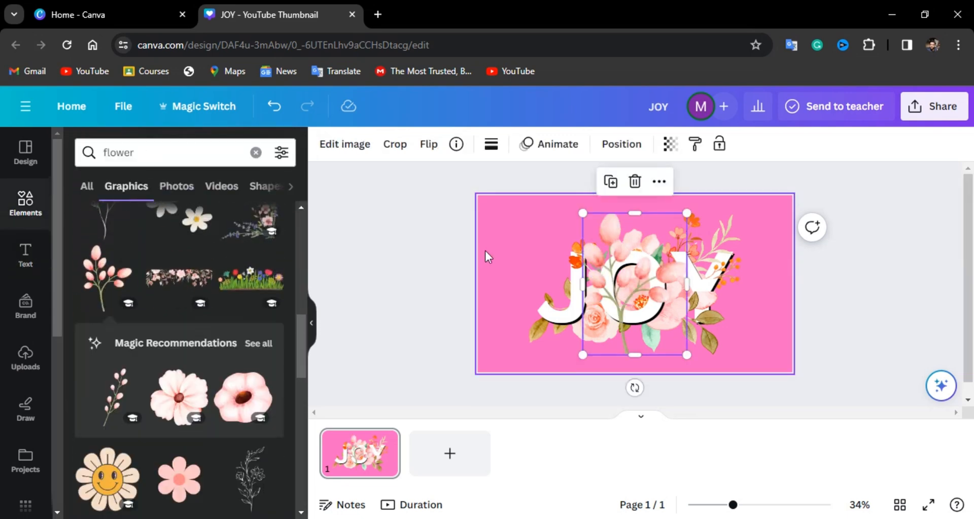
# Step: Scale the pink bud branch down slightly and center it over the letter O
pyautogui.scroll(2, 485, 250)
pyautogui.moveTo(638, 314); pyautogui.dragTo(646, 285)
pyautogui.moveTo(587, 196); pyautogui.dragTo(611, 224)
pyautogui.moveTo(651, 285)
pyautogui.mouseDown()
pyautogui.moveTo(634, 274)
pyautogui.moveTo(645, 282)
pyautogui.mouseUp()
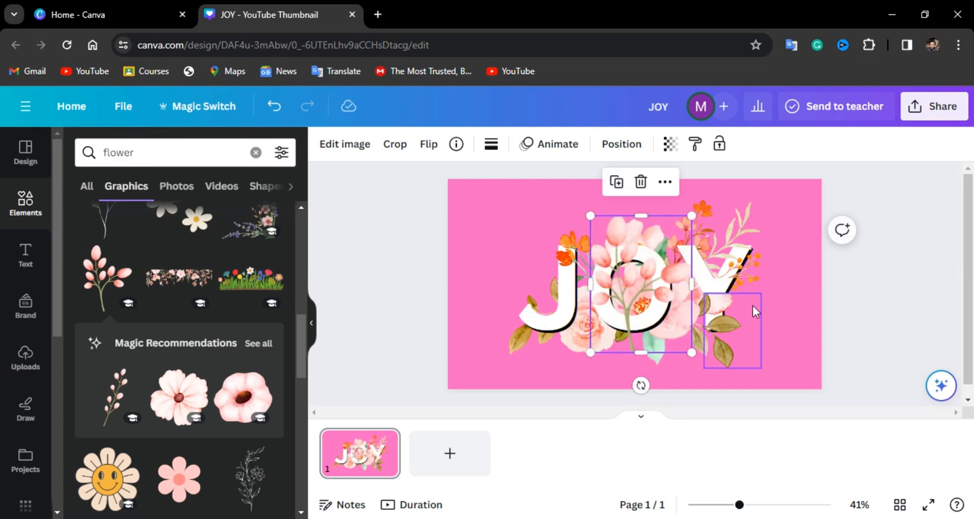
# Step: Duplicate the pink bud branch and set the copy aside over the letter Y
pyautogui.click(615, 182)
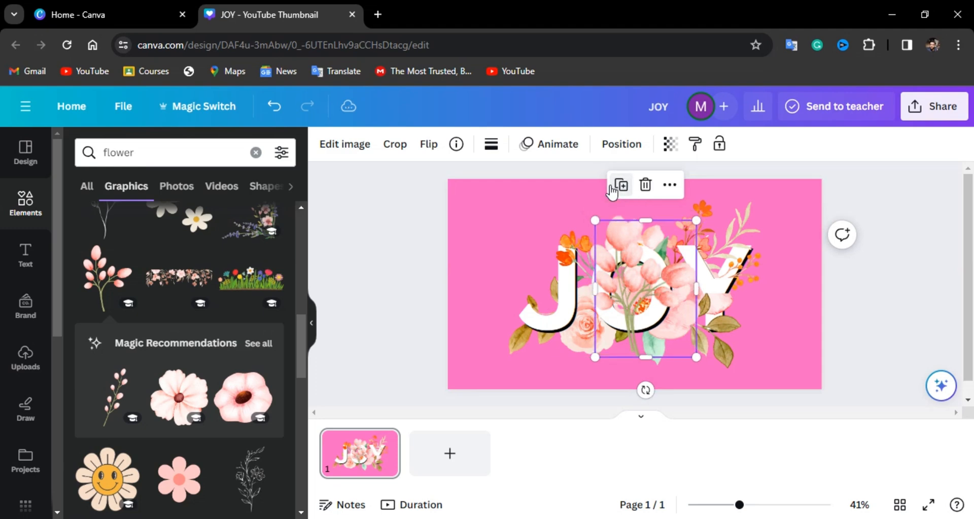
pyautogui.moveTo(638, 278); pyautogui.dragTo(725, 290)
pyautogui.click(619, 259)
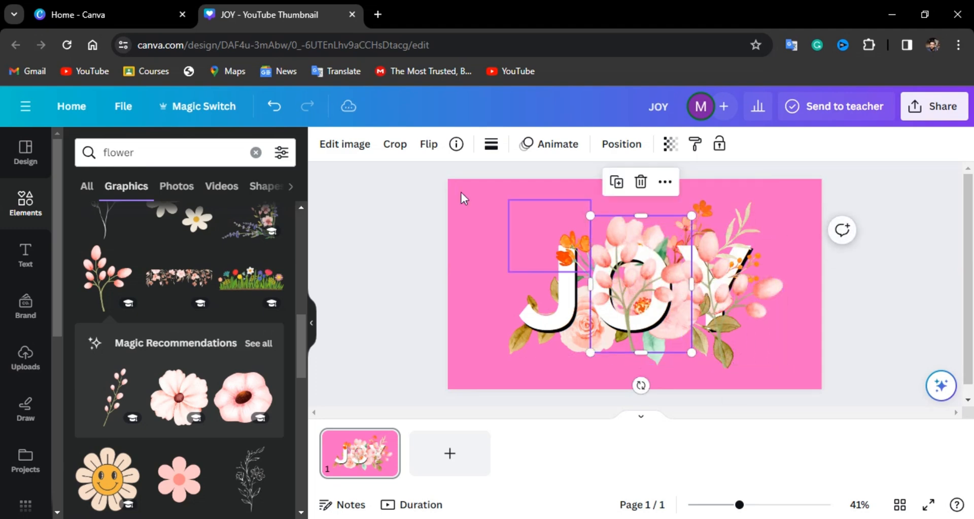
pyautogui.click(386, 216)
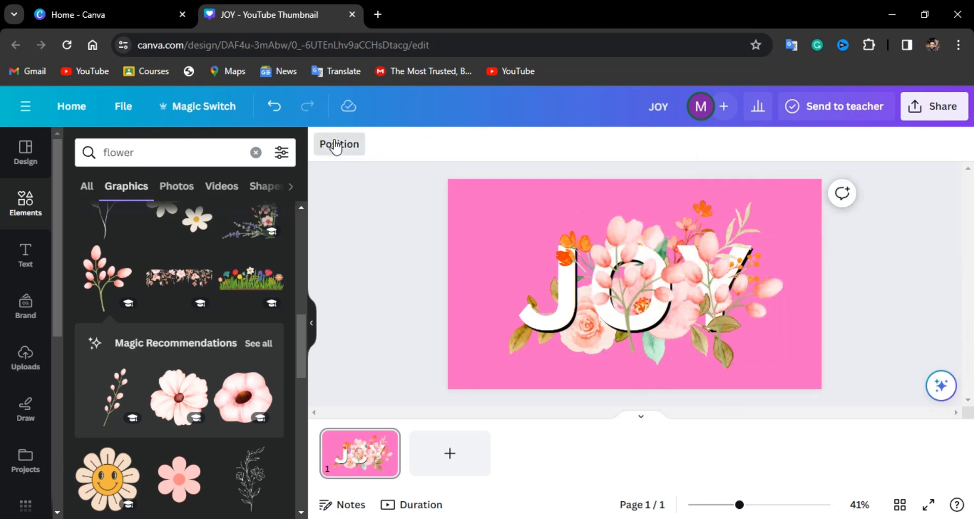
# Step: Move the original bud branch's layer directly below the JOY text and align the duplicate branch exactly over it
pyautogui.click(336, 147)
pyautogui.click(213, 238)
pyautogui.moveTo(207, 280); pyautogui.dragTo(203, 420)
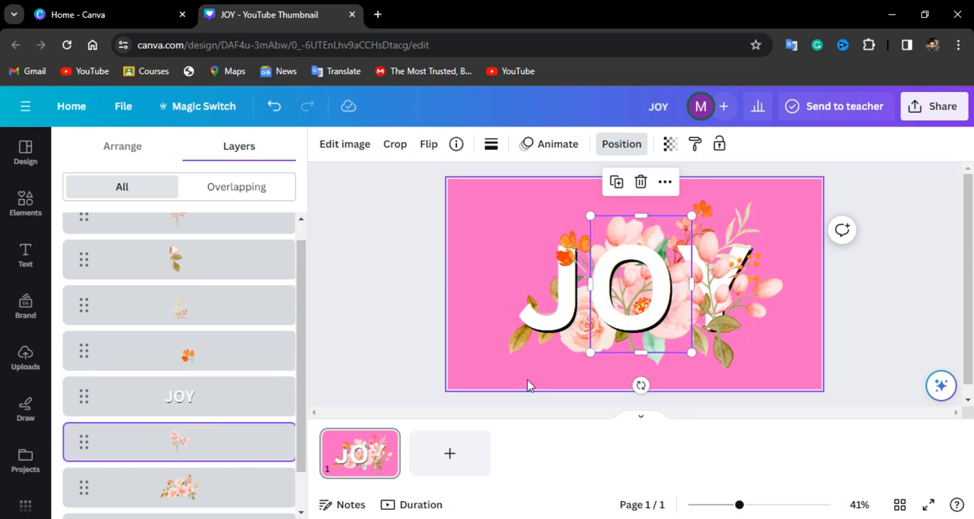
pyautogui.moveTo(730, 297); pyautogui.dragTo(639, 281)
pyautogui.click(787, 298)
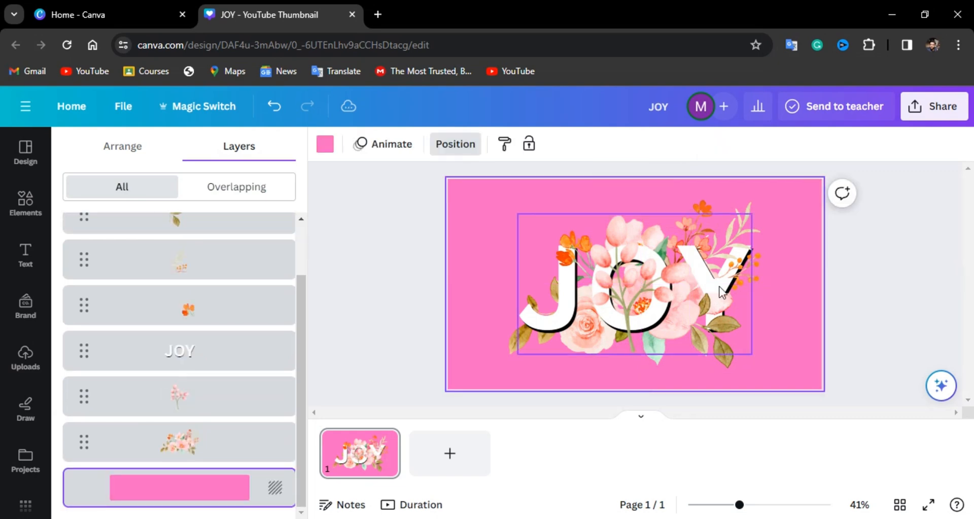
# Step: Crop the front bud branch copy from its bottom edge up to inside the O, so the lower stem passes behind the letter
pyautogui.click(640, 265)
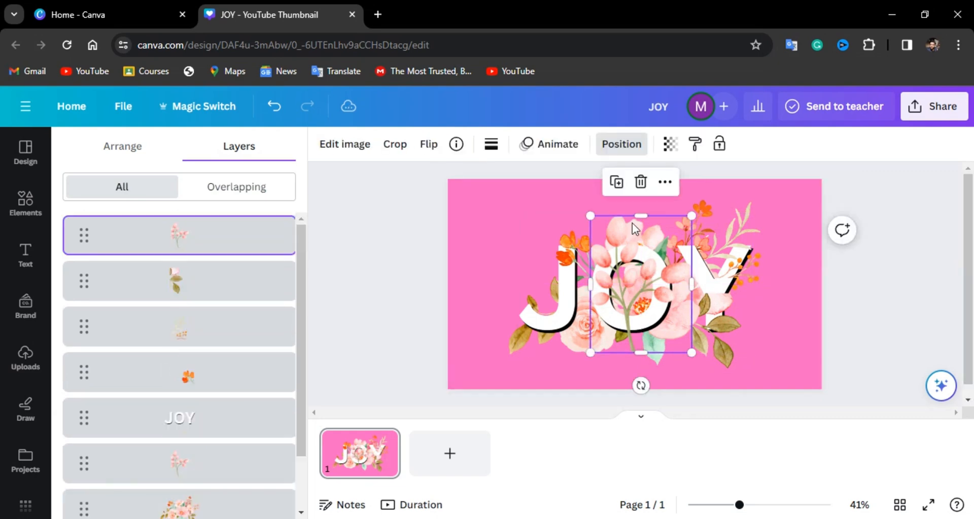
pyautogui.moveTo(642, 353); pyautogui.dragTo(651, 306)
pyautogui.click(796, 328)
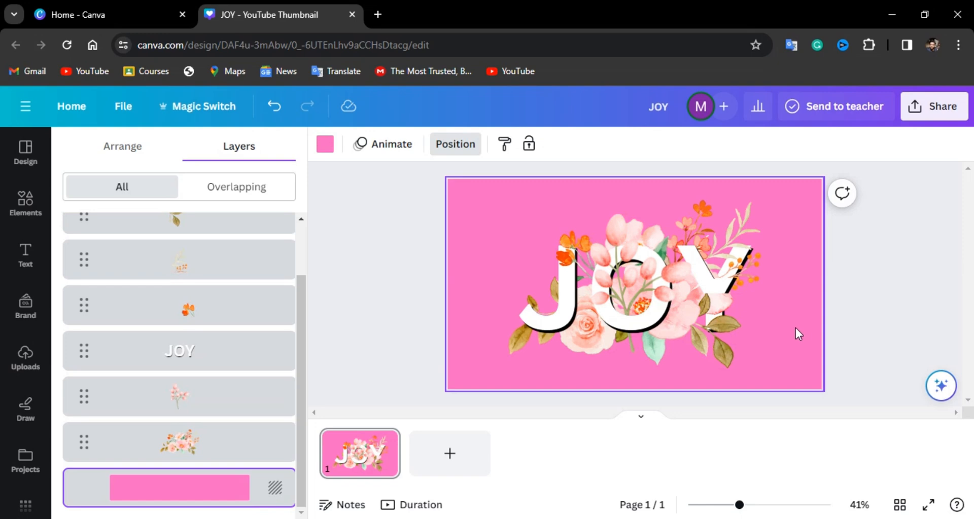
pyautogui.scroll(2, 795, 327)
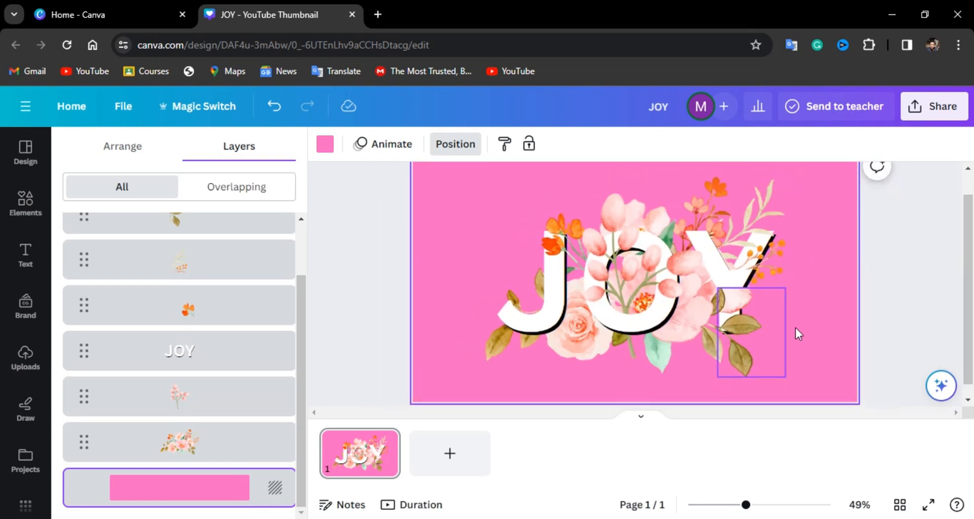
pyautogui.scroll(-2, 795, 328)
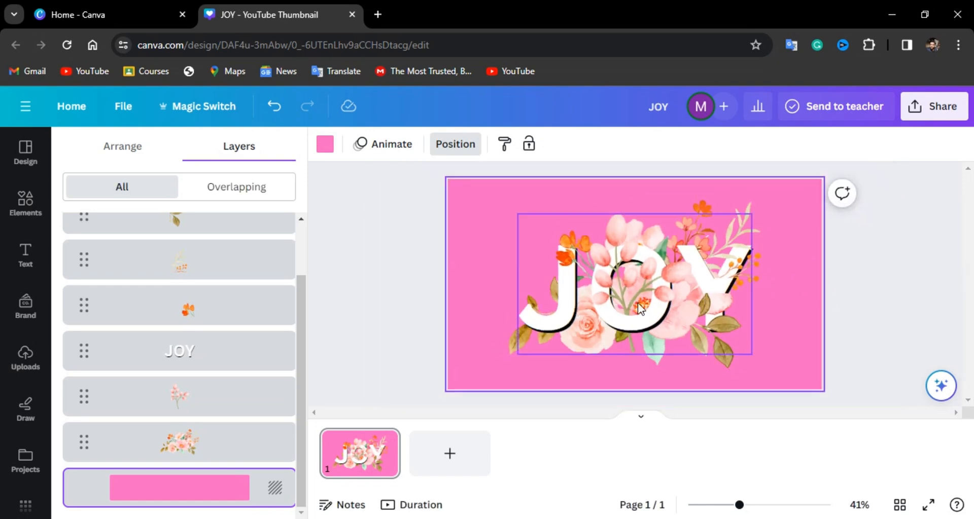